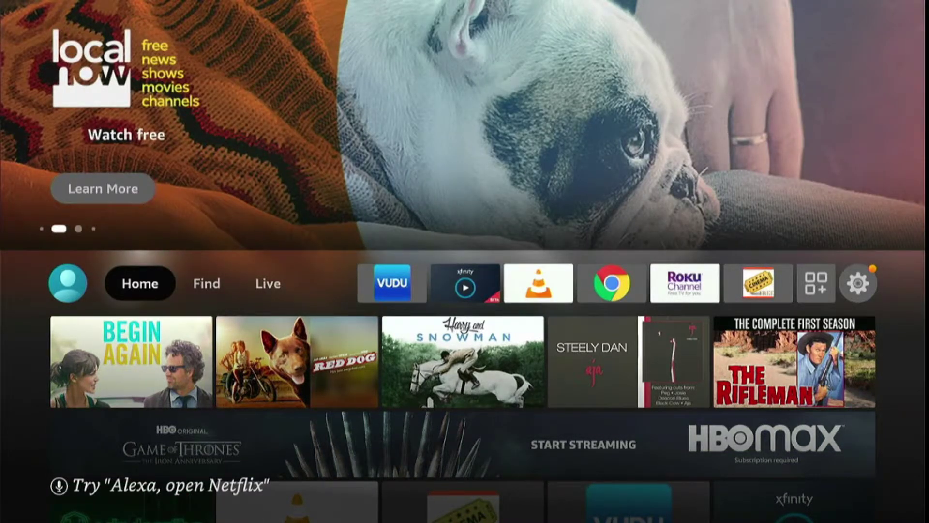
Move right along the home screen's top bar past Live and the app tiles
key(Right)
key(Right)
key(Right)
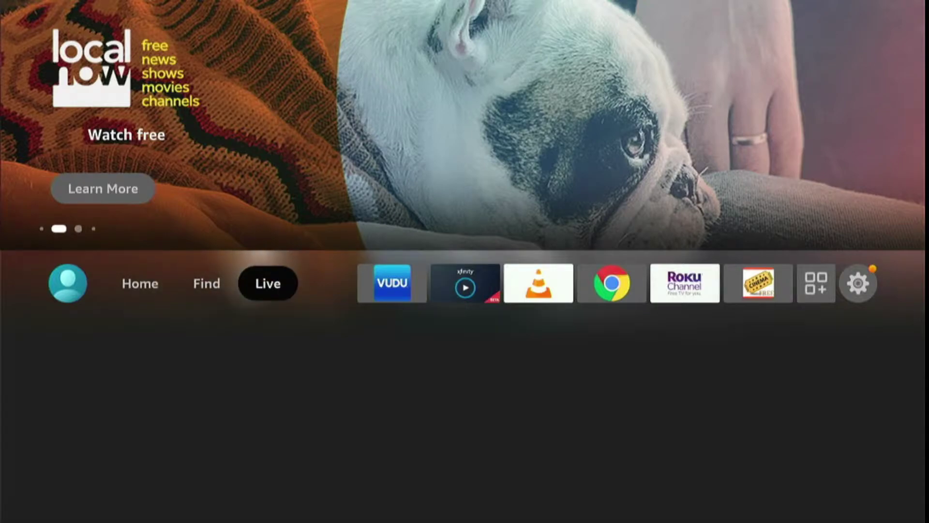
key(Right)
key(Right)
key(Right)
key(Right)
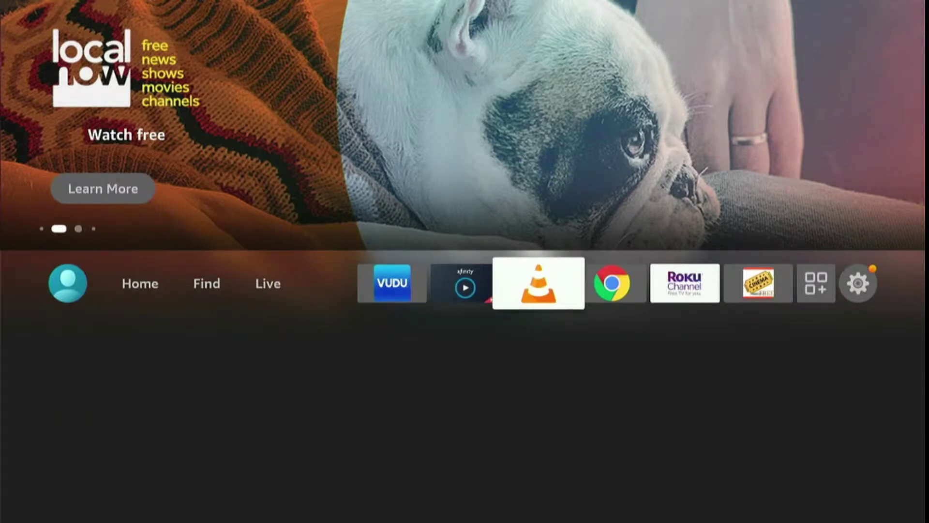
Turn on Apps from Unknown Sources under Settings > My Fire TV > Developer options, confirming Turn On
key(Right)
key(Right)
key(Right)
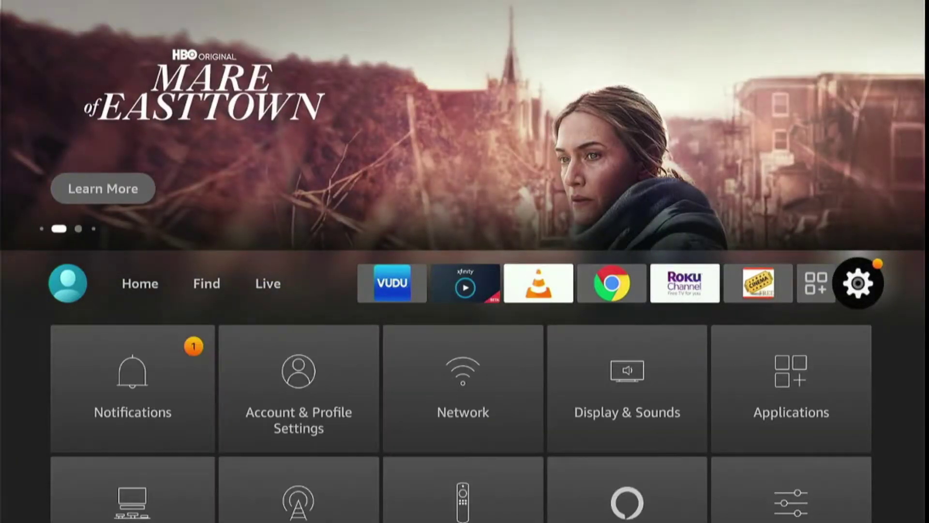
key(Down)
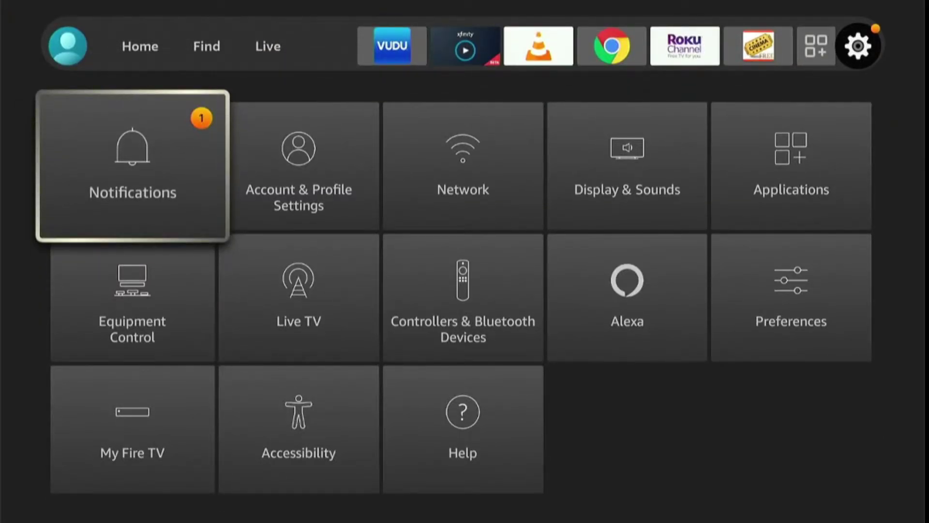
key(Down)
key(Down)
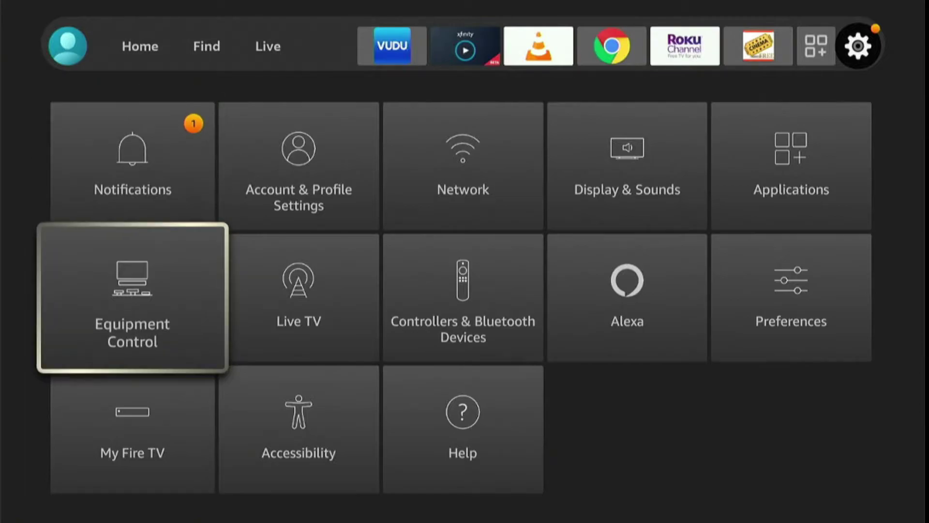
key(Return)
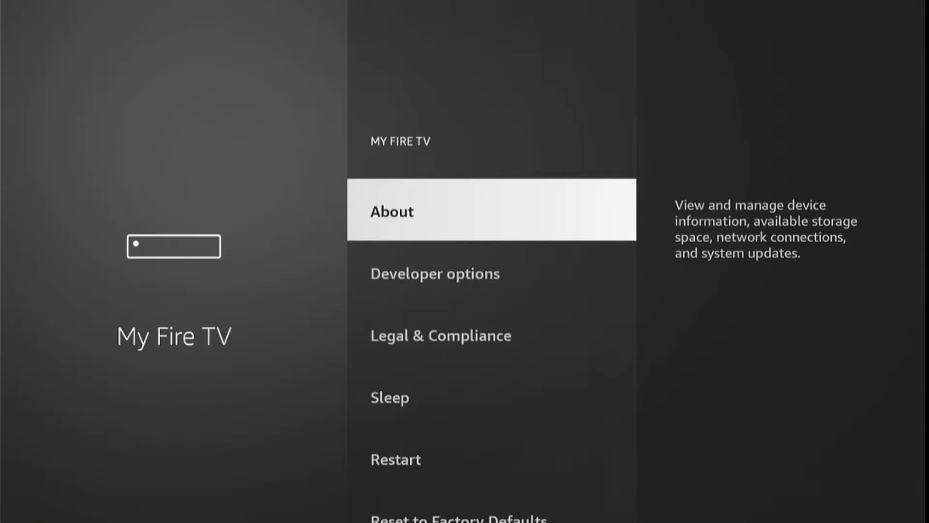
key(Down)
key(Return)
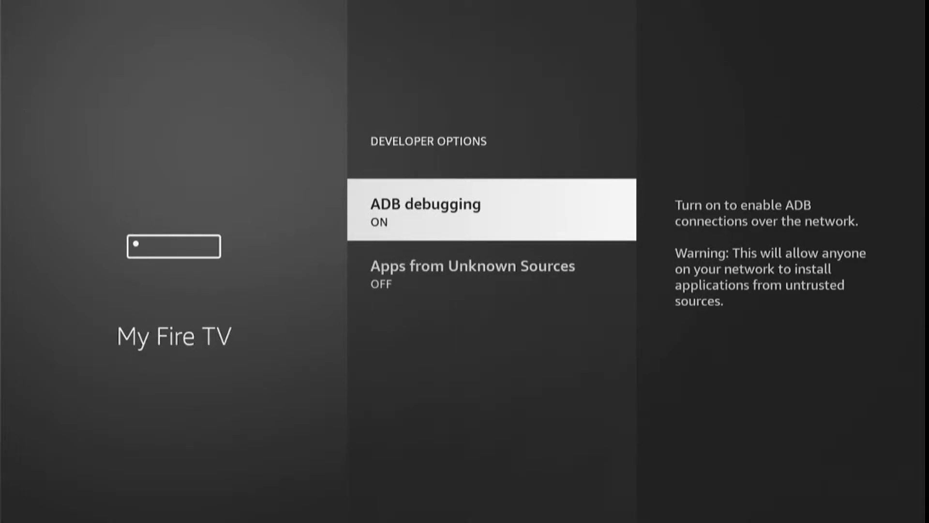
key(Down)
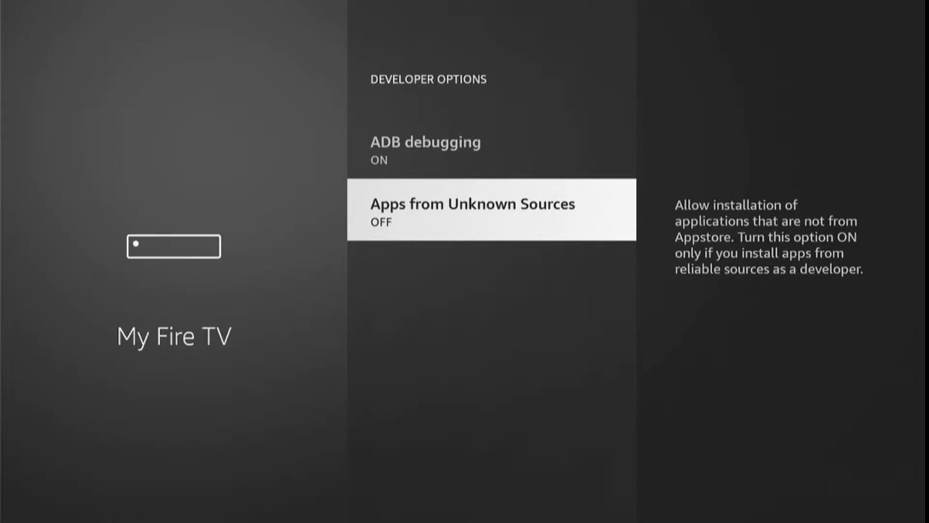
key(Return)
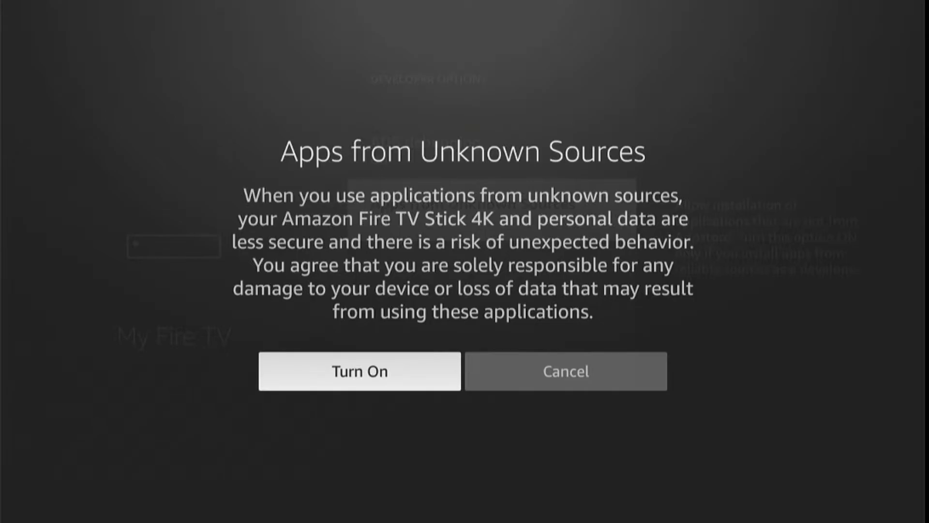
key(Return)
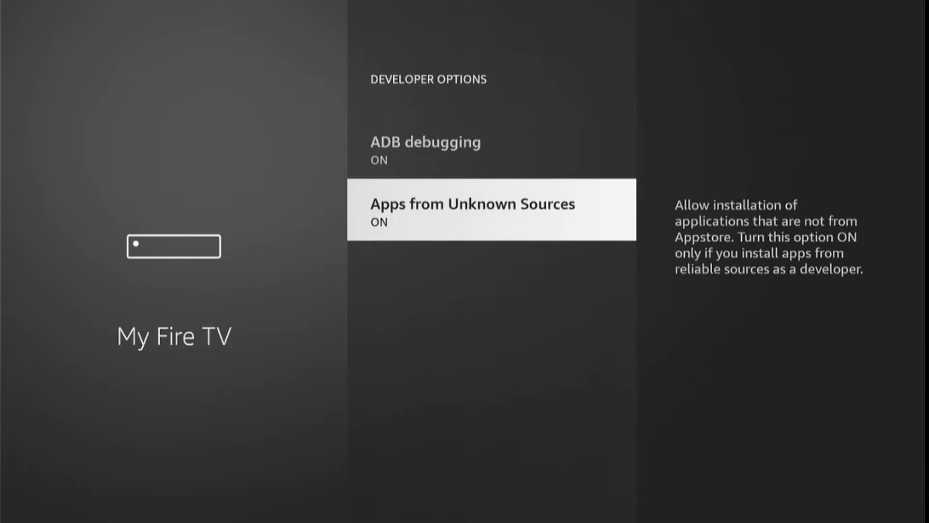
Go Home and open the Find > Search screen
key(Home)
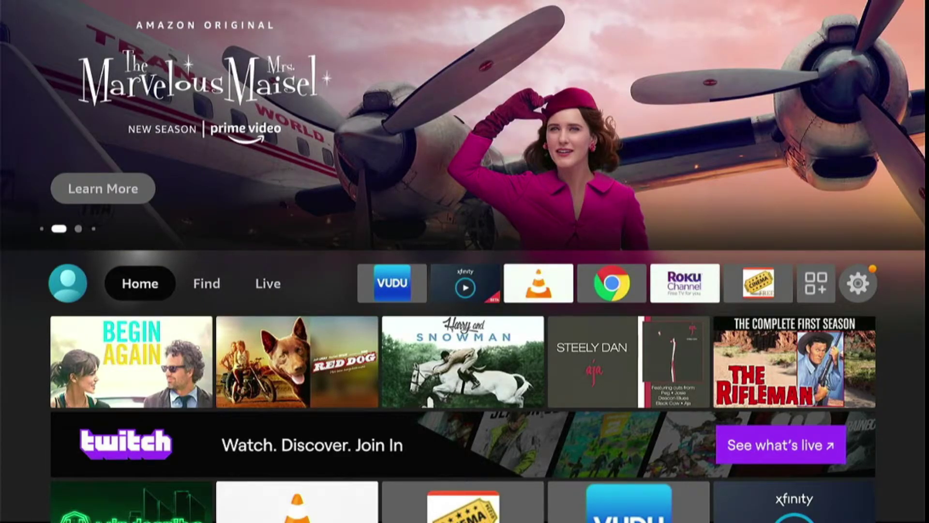
key(Right)
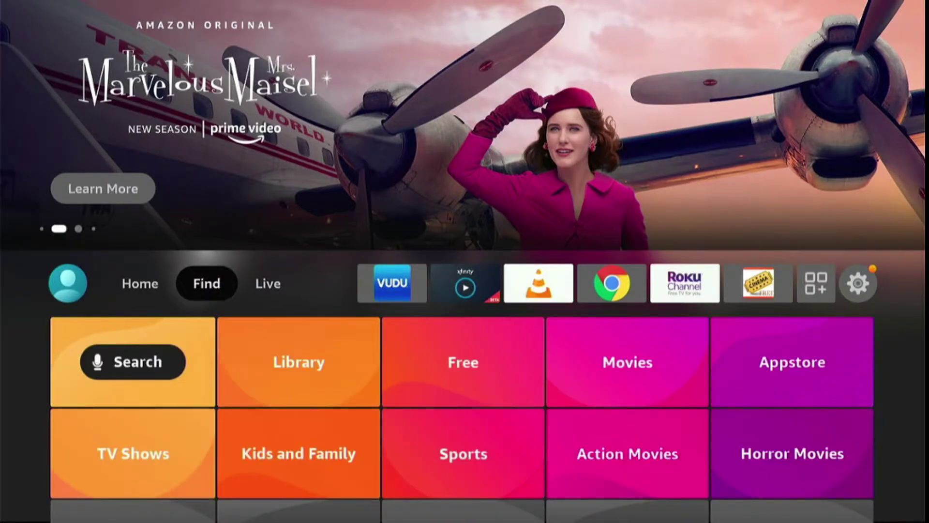
key(Down)
key(Return)
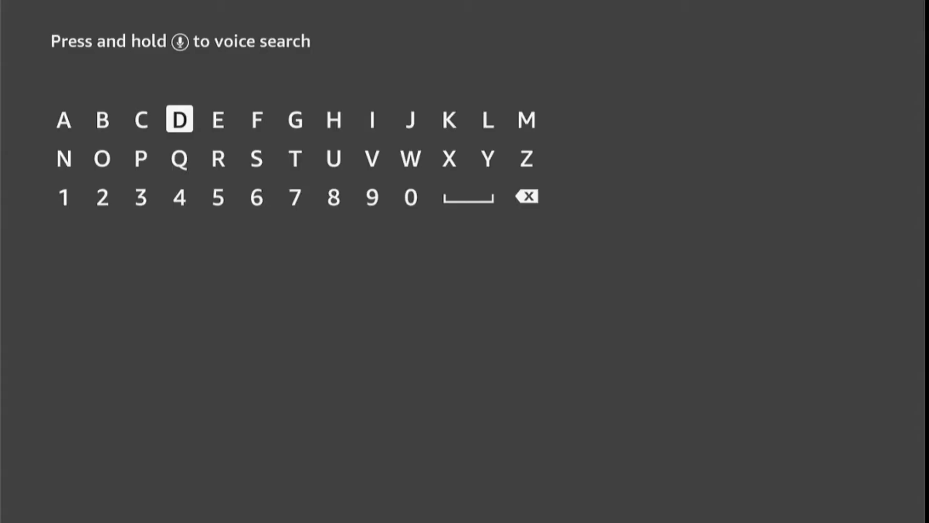
Enter 'Down' on the on-screen keyboard so Downloader appears in the suggestions
key(Return)
key(Down)
key(Left)
key(Left)
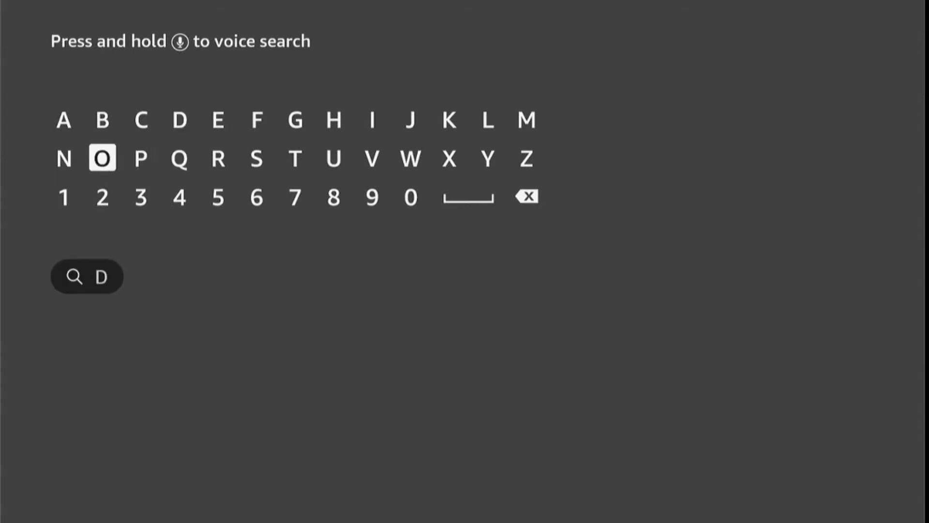
key(Return)
key(Right)
key(Right)
key(Right)
key(Right)
key(Right)
key(Right)
key(Right)
key(Right)
key(Return)
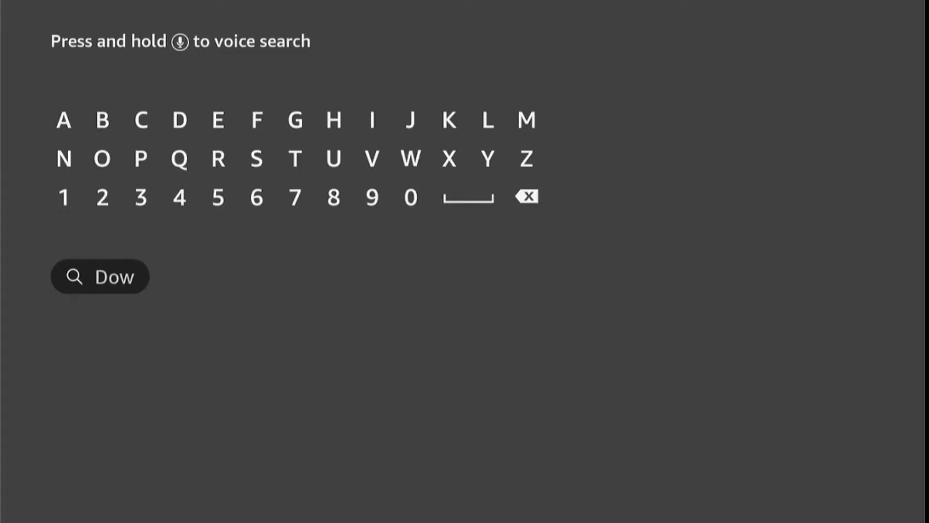
key(Left)
key(Left)
key(Left)
key(Left)
key(Left)
key(Left)
key(Left)
key(Left)
key(Left)
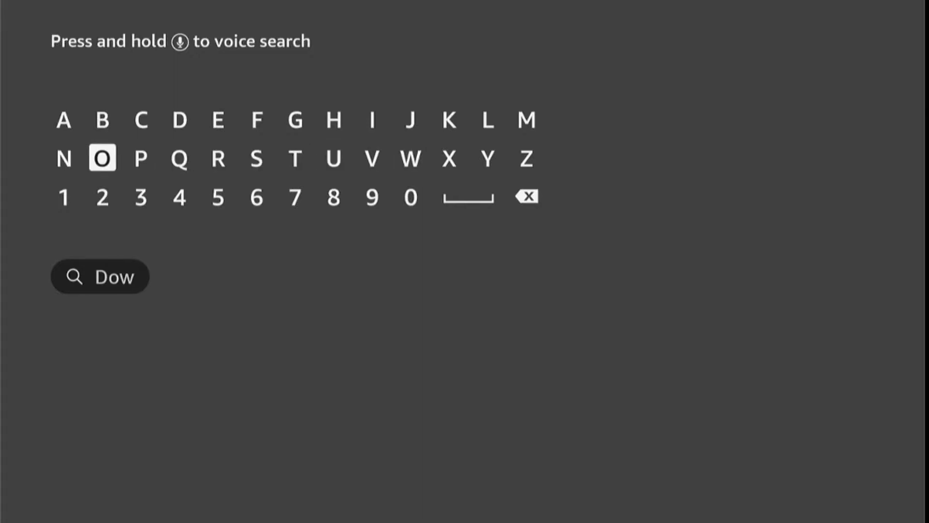
key(Return)
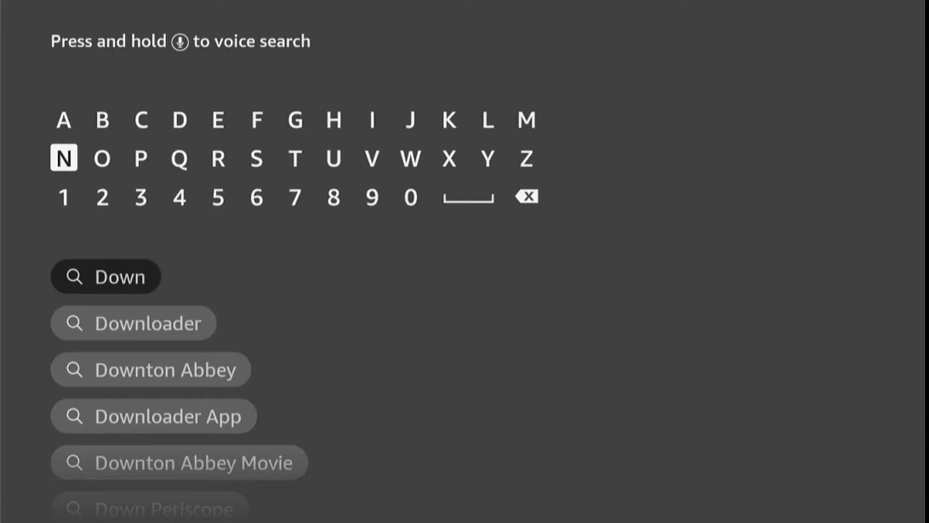
Pick the Downloader suggestion, download and install it, and open it
key(Down)
key(Down)
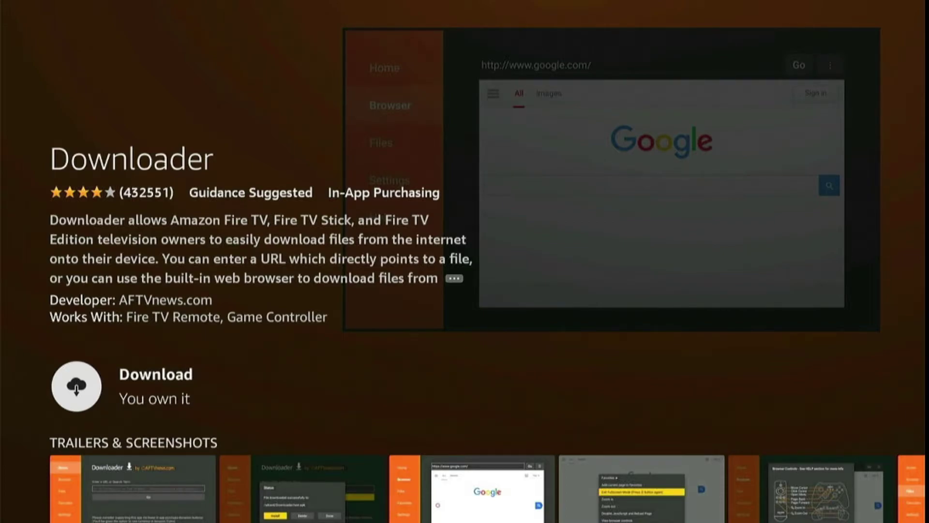
key(Return)
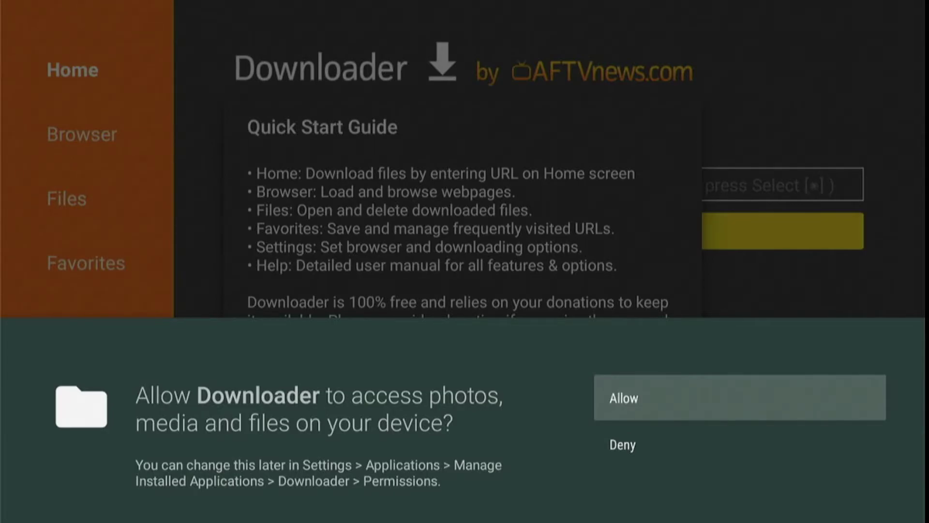
Allow Downloader file access, dismiss the Quick Start Guide, and start the URL with 'f'
key(Return)
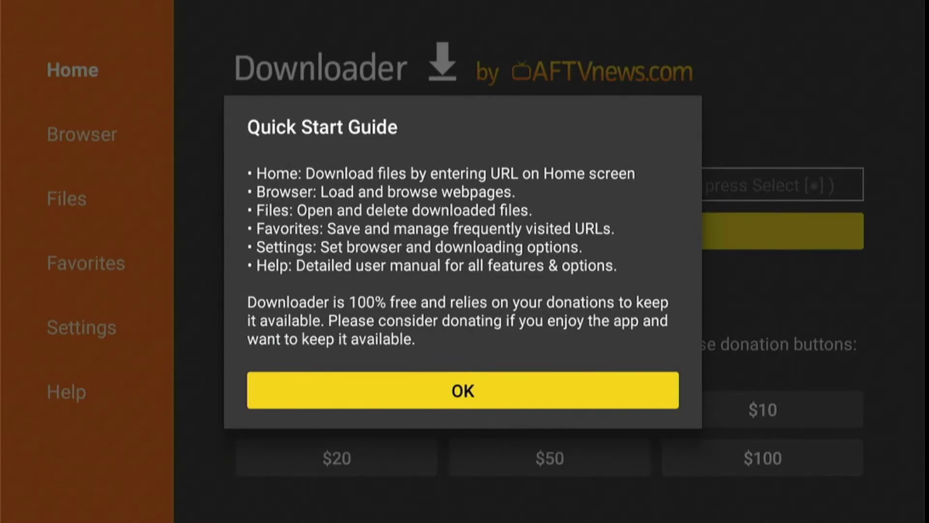
key(Return)
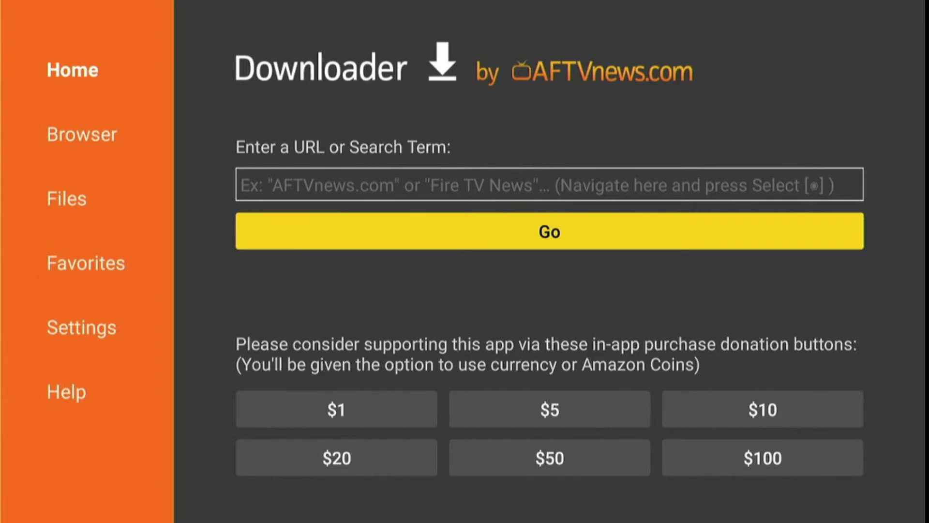
key(Left)
key(Down)
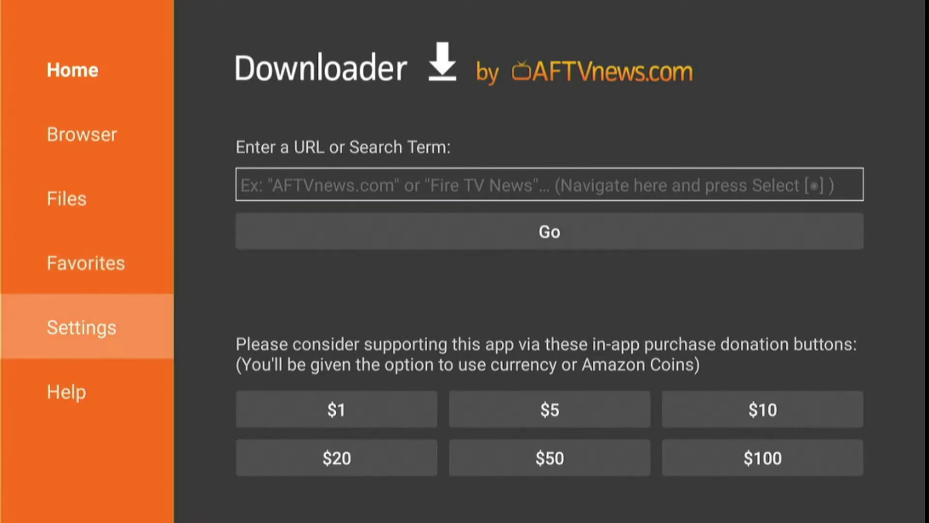
key(Up)
key(Up)
key(Up)
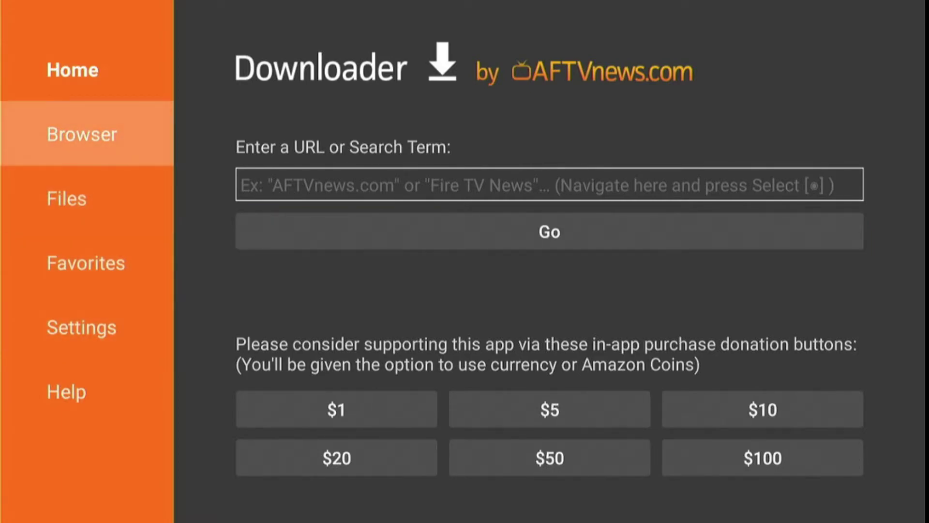
key(Right)
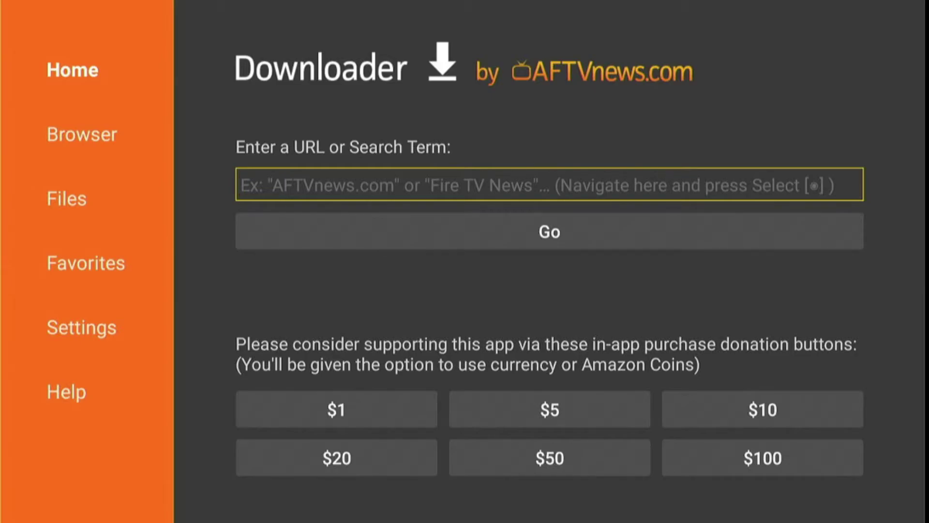
key(Return)
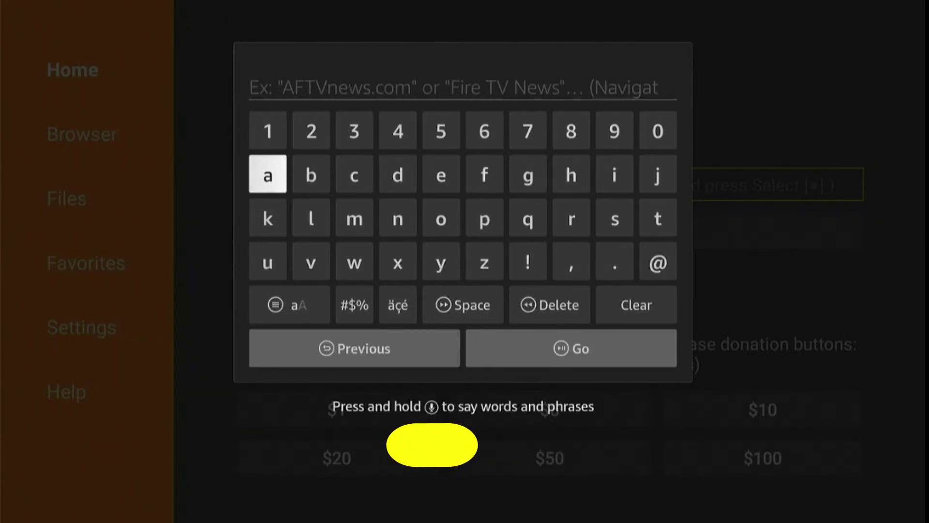
key(Right)
key(Right)
key(Right)
Spell out the site name 'firesticklab' in the URL field
key(Right)
key(Right)
key(Return)
key(Right)
key(Right)
key(Right)
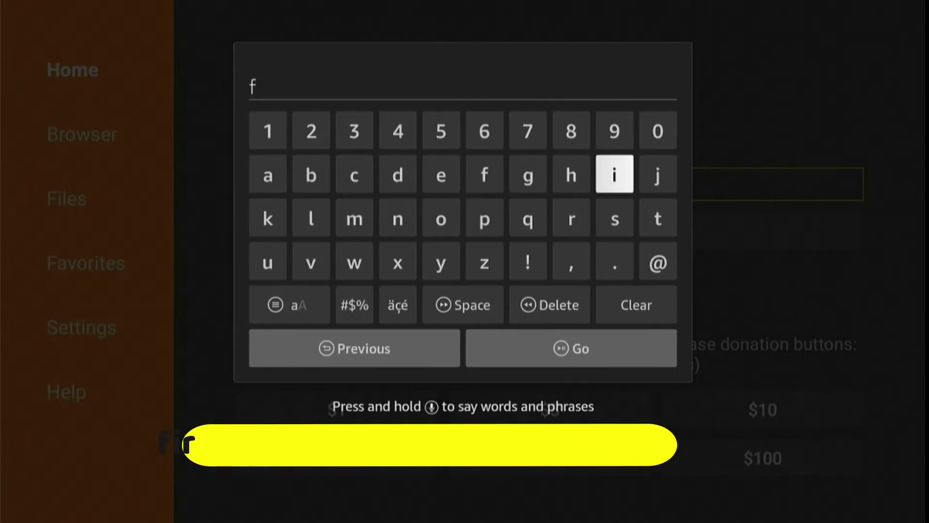
key(Return)
key(Down)
key(Left)
key(Return)
key(Left)
key(Left)
key(Left)
key(Up)
key(Return)
key(Down)
key(Right)
key(Right)
key(Right)
key(Right)
key(Return)
key(Right)
key(Return)
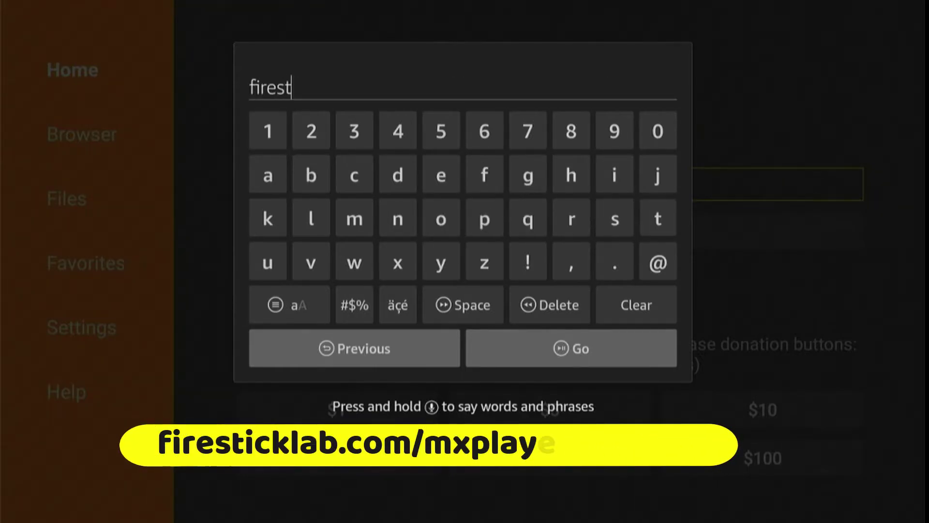
key(Up)
key(Left)
key(Return)
key(Left)
key(Left)
key(Left)
key(Left)
key(Left)
key(Left)
key(Return)
key(Down)
key(Left)
key(Left)
key(Return)
key(Right)
key(Return)
key(Up)
key(Left)
key(Return)
key(Right)
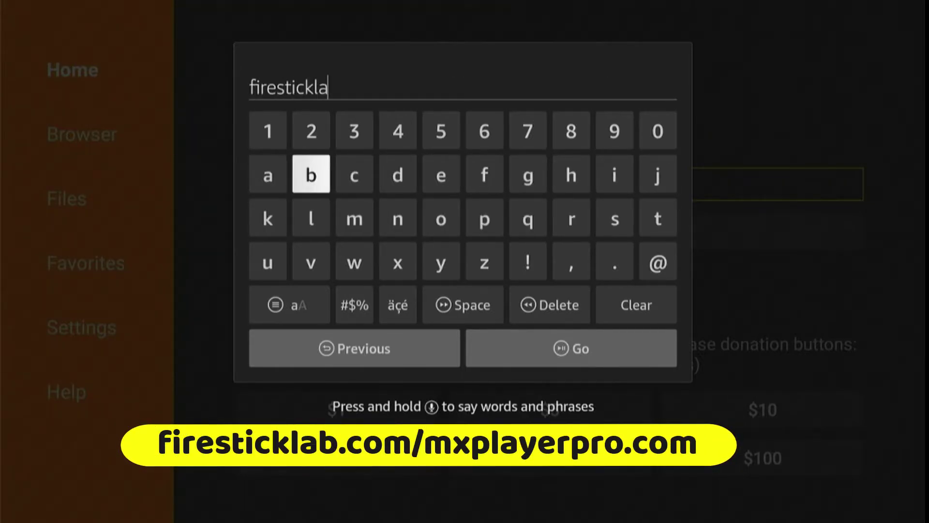
key(Return)
key(Down)
Add '.com/' after the site name
key(Right)
key(Right)
key(Right)
key(Right)
key(Right)
key(Right)
key(Right)
key(Down)
key(Return)
key(Right)
key(Right)
key(Up)
key(Up)
key(Up)
key(Right)
key(Right)
key(Down)
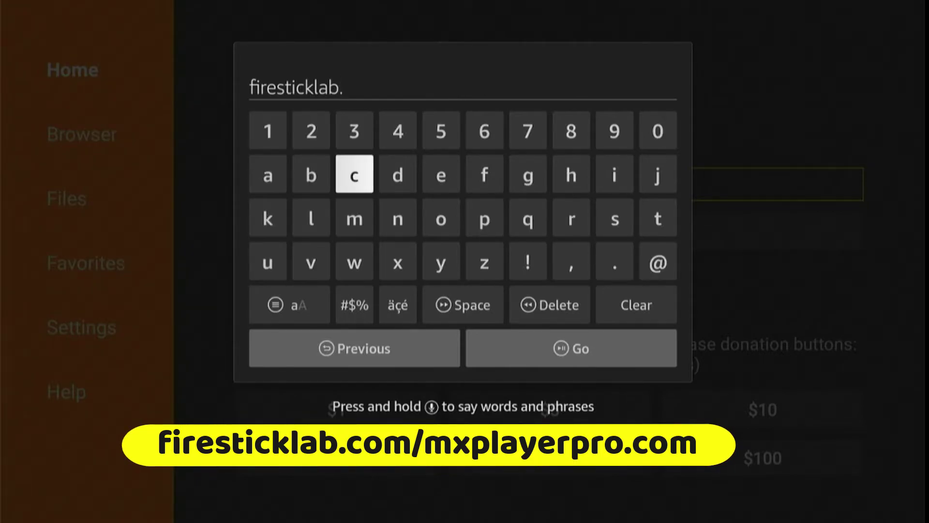
key(Return)
key(Right)
key(Right)
key(Down)
key(Return)
key(Left)
key(Left)
key(Return)
key(Down)
key(Return)
key(Up)
key(Up)
key(Right)
key(Return)
key(Down)
key(Down)
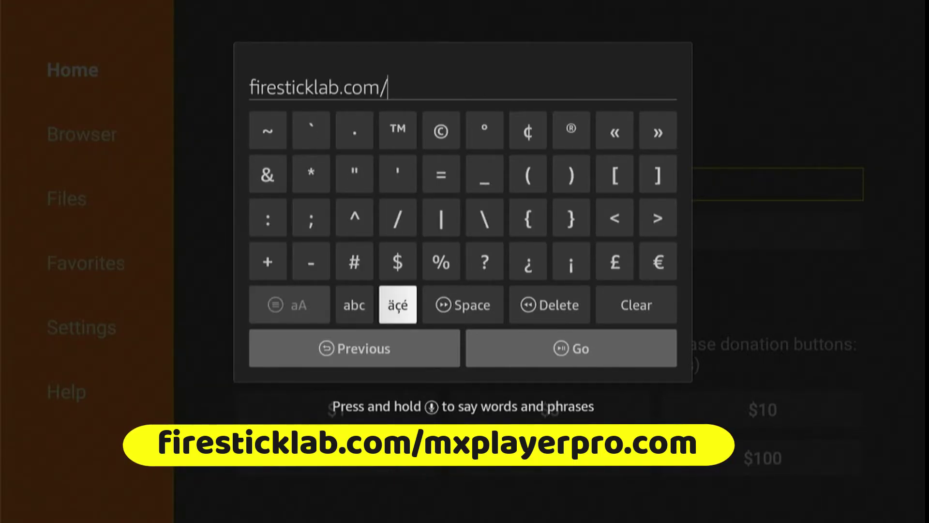
key(Left)
key(Return)
key(Up)
key(Up)
Complete the path with 'mxplayerpro.apk' and move focus to Go
key(Right)
key(Right)
key(Right)
key(Down)
key(Left)
key(Up)
key(Up)
key(Left)
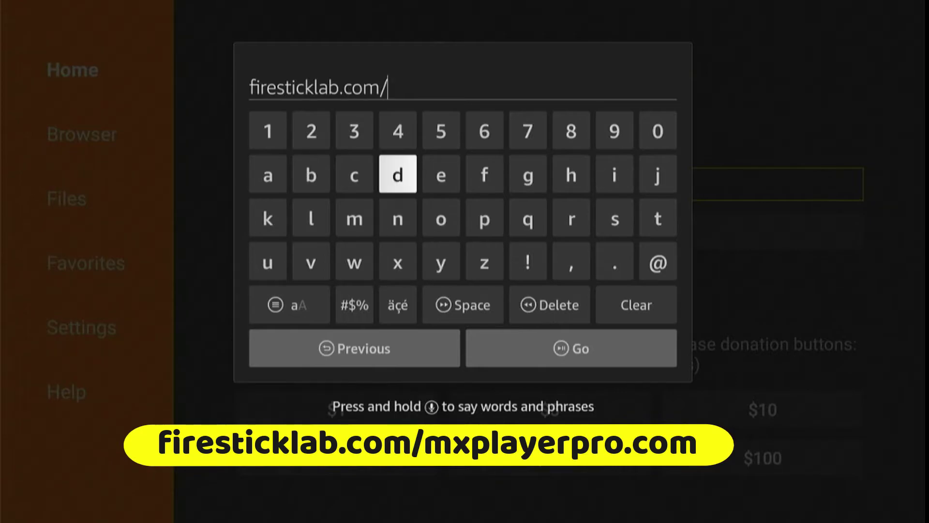
key(Left)
key(Down)
key(Return)
key(Down)
key(Right)
key(Return)
key(Up)
key(Up)
key(Right)
key(Right)
key(Right)
key(Down)
key(Left)
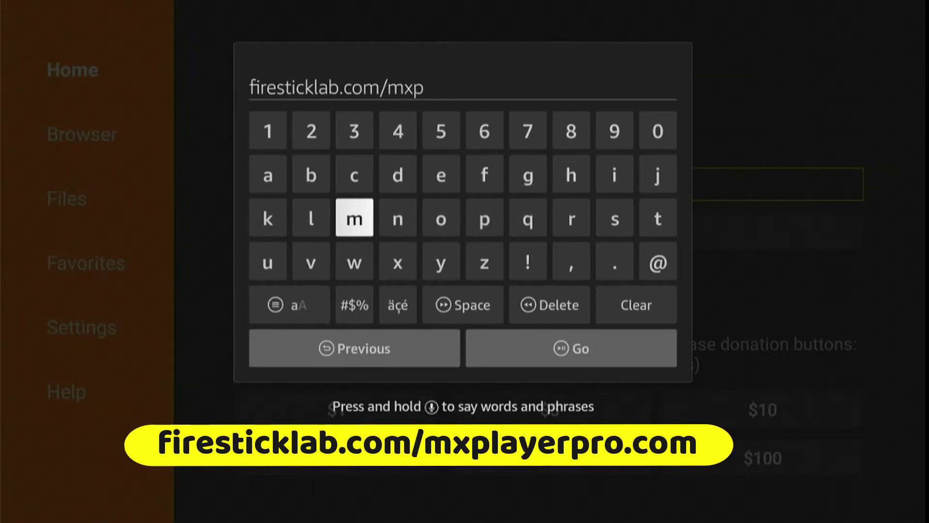
text(lay)
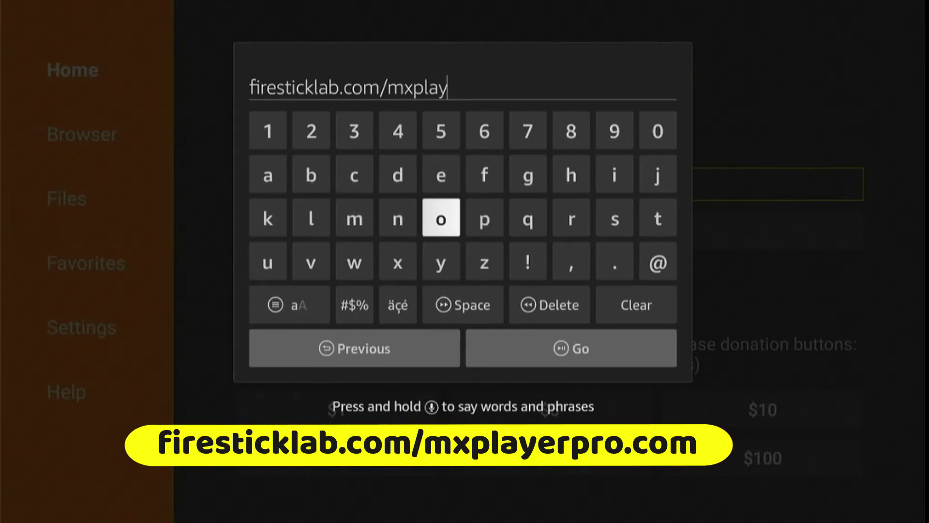
text(er)
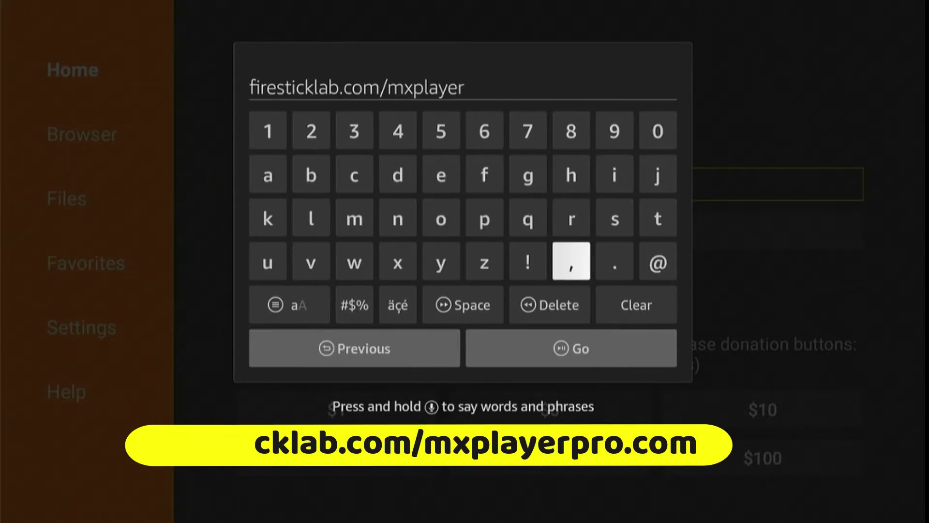
text(p)
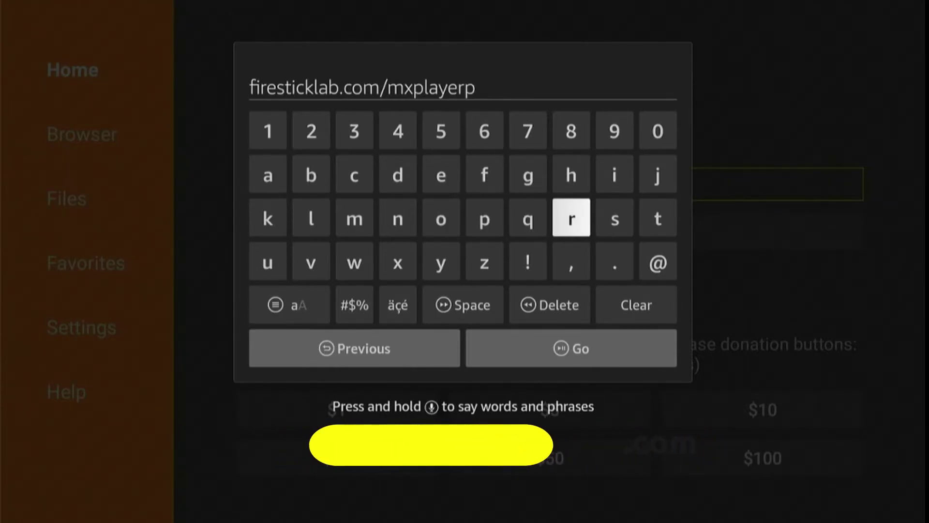
text(ro.a)
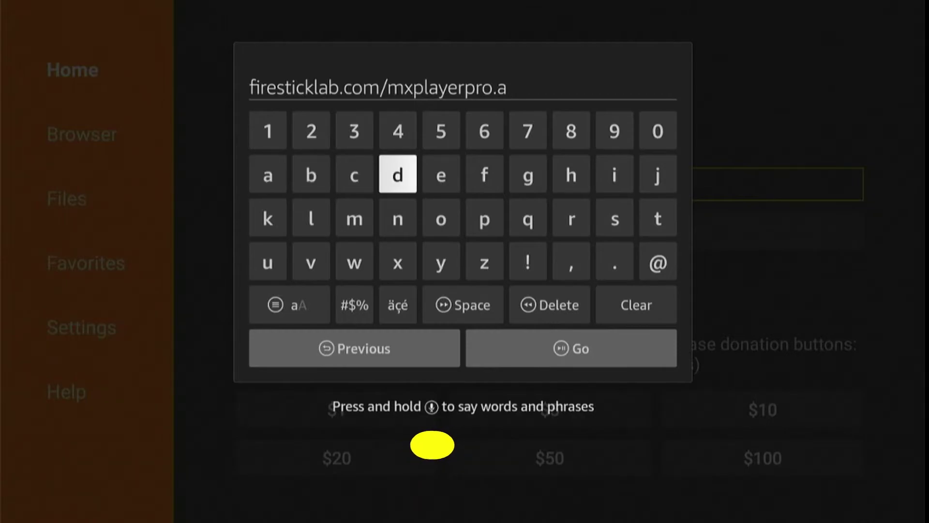
text(pk)
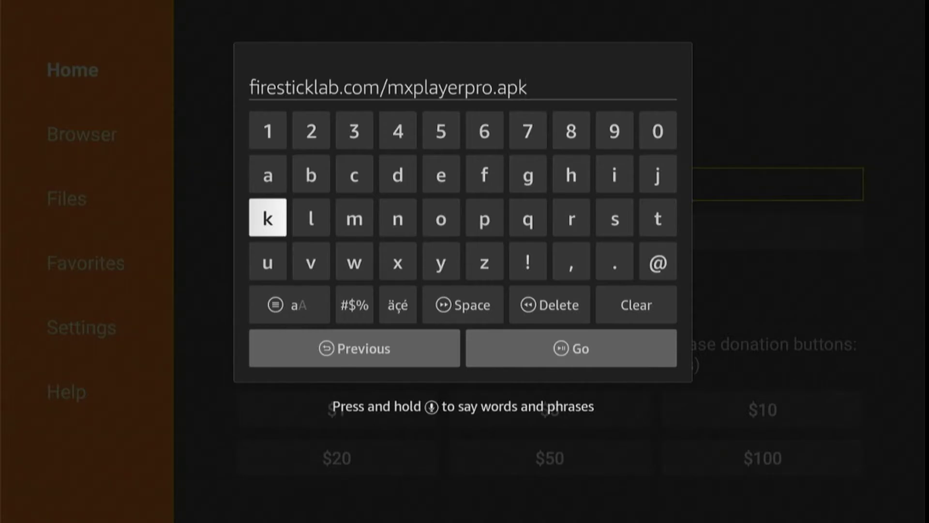
key(Down)
key(Down)
key(Down)
key(Right)
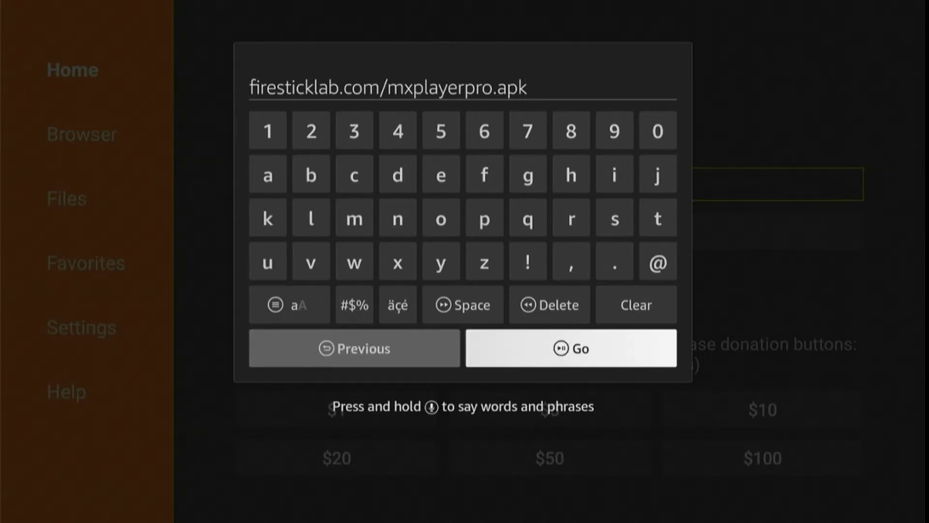
Submit firesticklab.com/mxplayerpro.apk with Go, then install the downloaded MX Player Pro APK
key(Return)
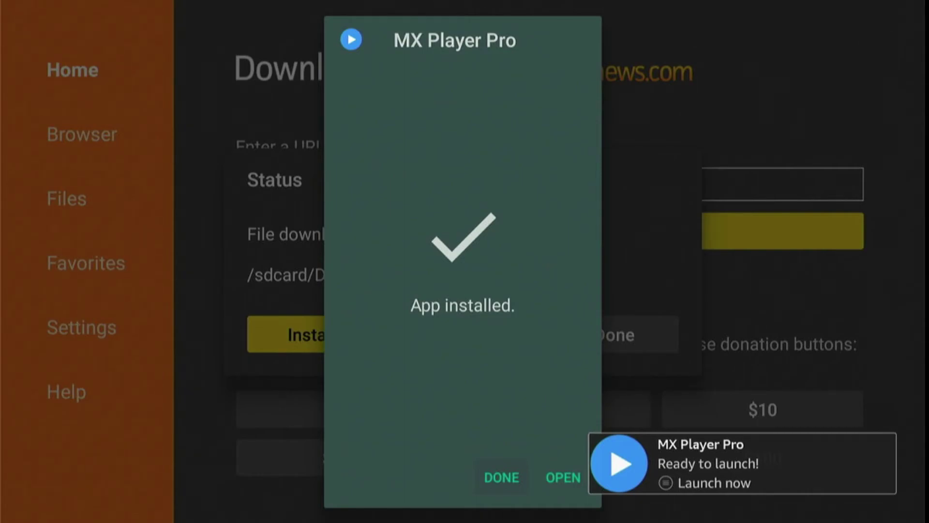
Close the App installed notice and delete mxplayerpro(7).apk, confirming the deletion
key(Return)
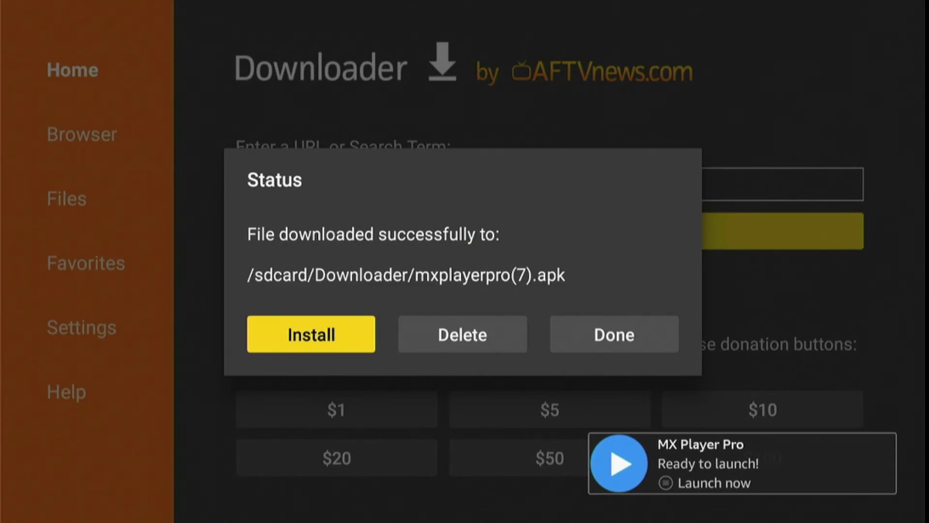
key(Right)
key(Return)
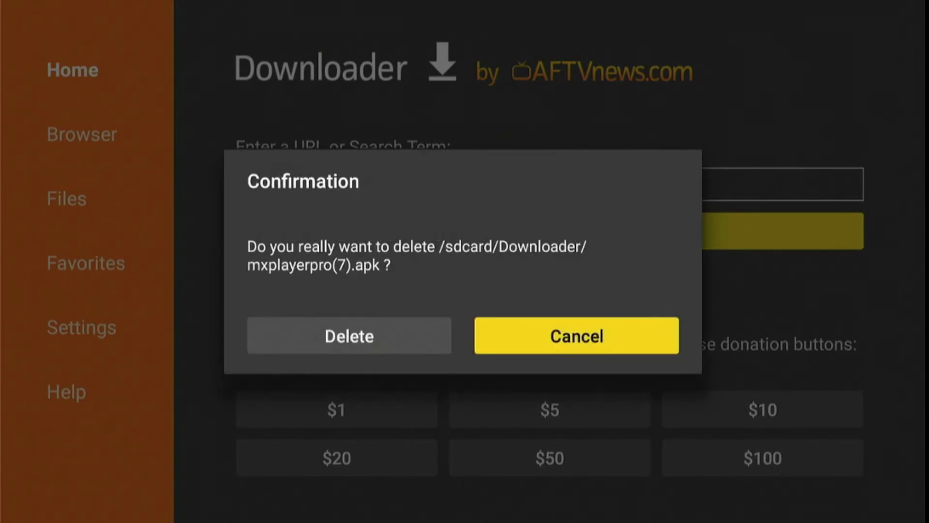
key(Left)
key(Return)
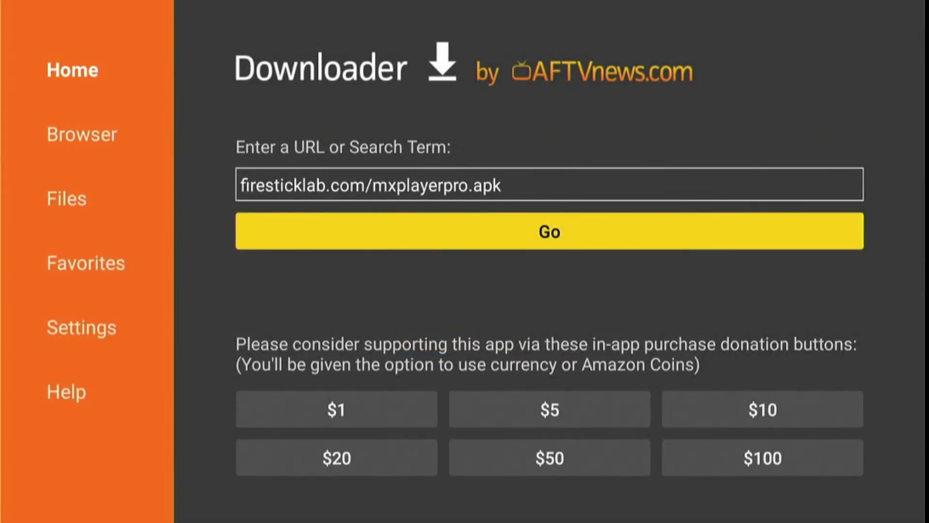
Open the full Your Apps & Channels list from the Home menu
key(Home)
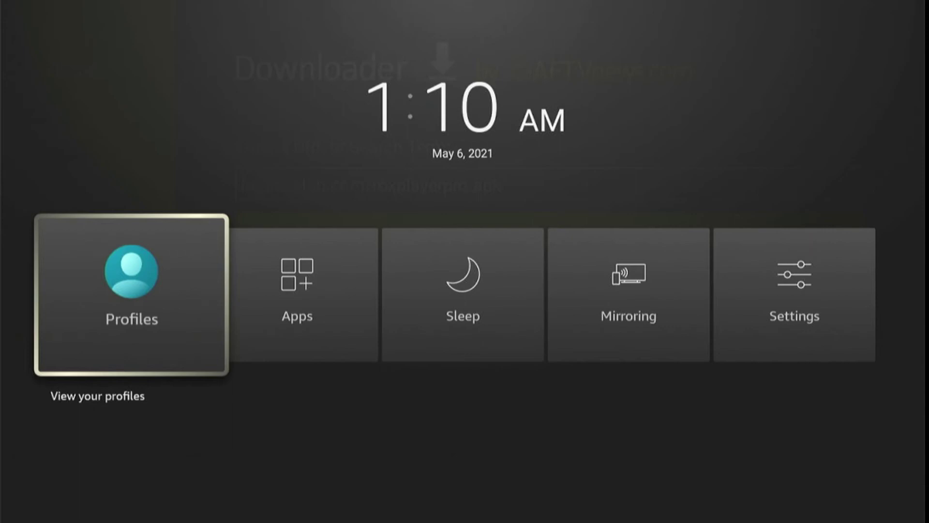
key(Right)
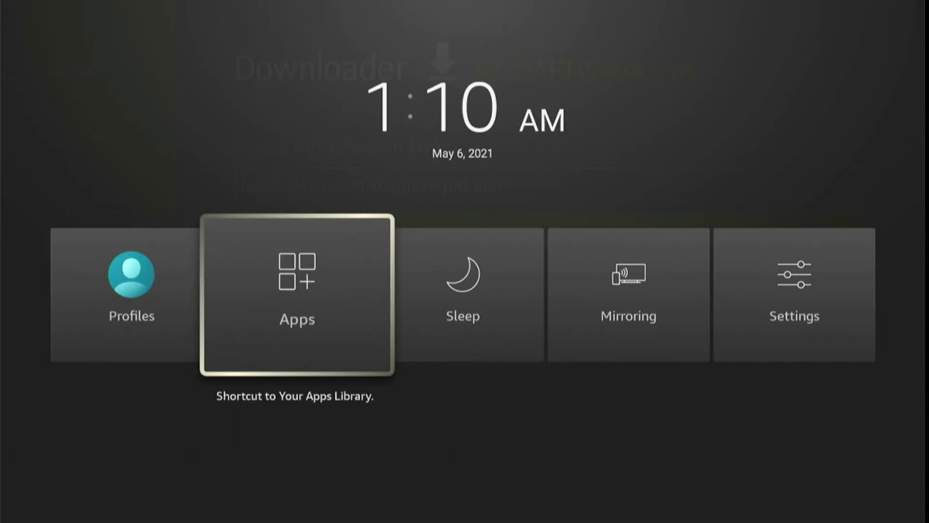
key(Return)
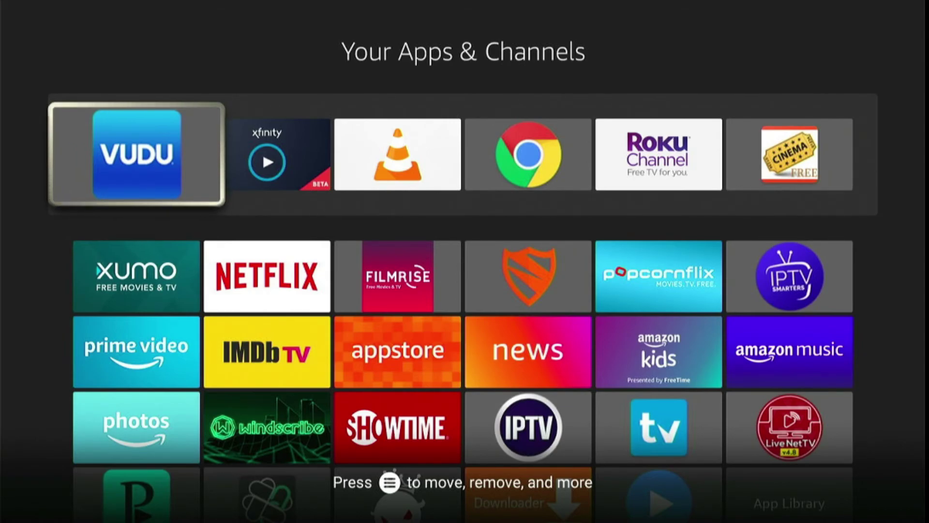
Move MX Player Pro to the front using its Menu option Move to front
key(Down)
key(Down)
key(Down)
key(Down)
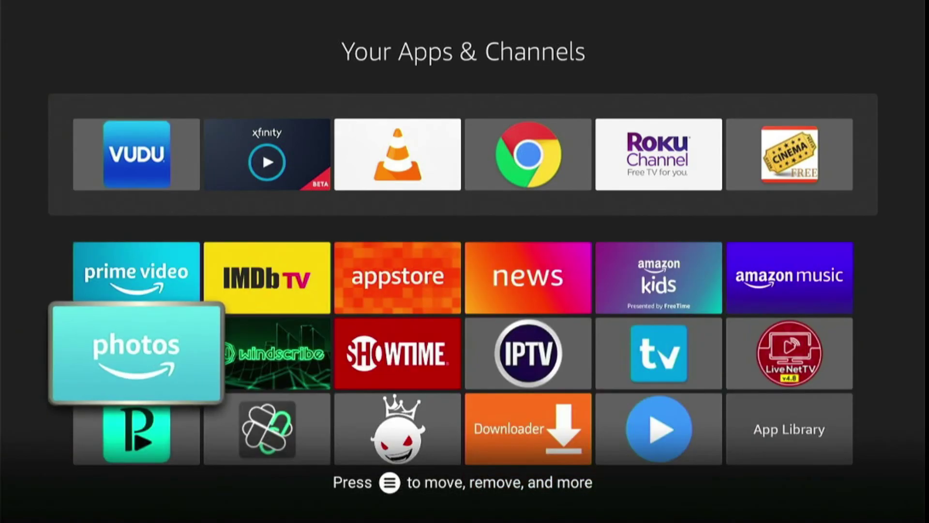
key(Right)
key(Right)
key(Right)
key(Right)
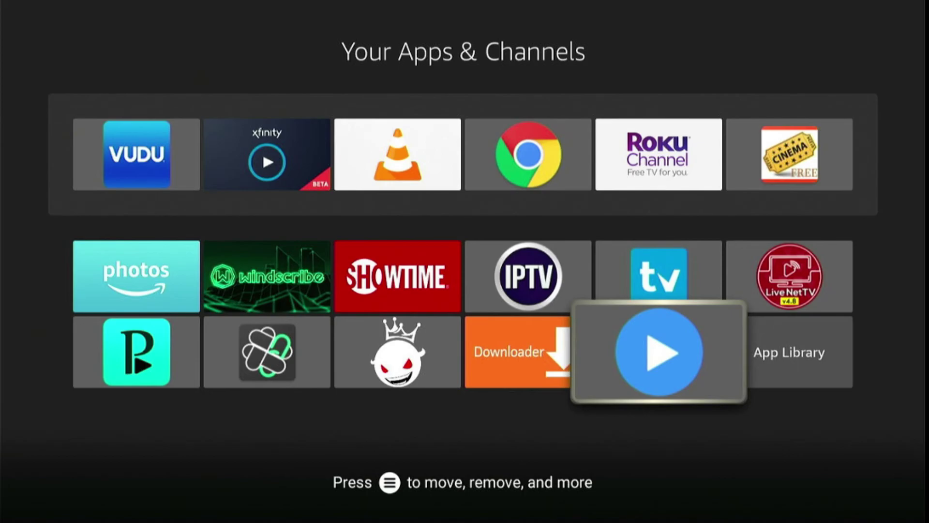
key(Menu)
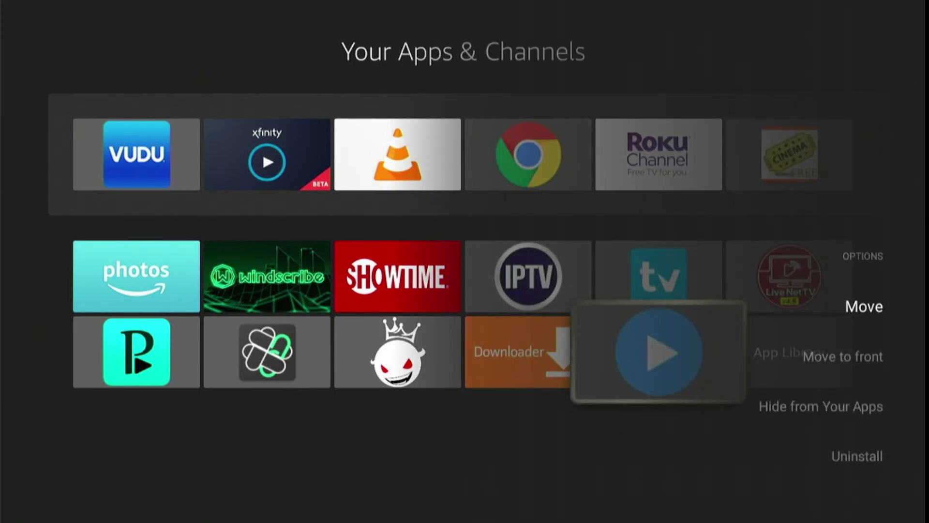
key(Down)
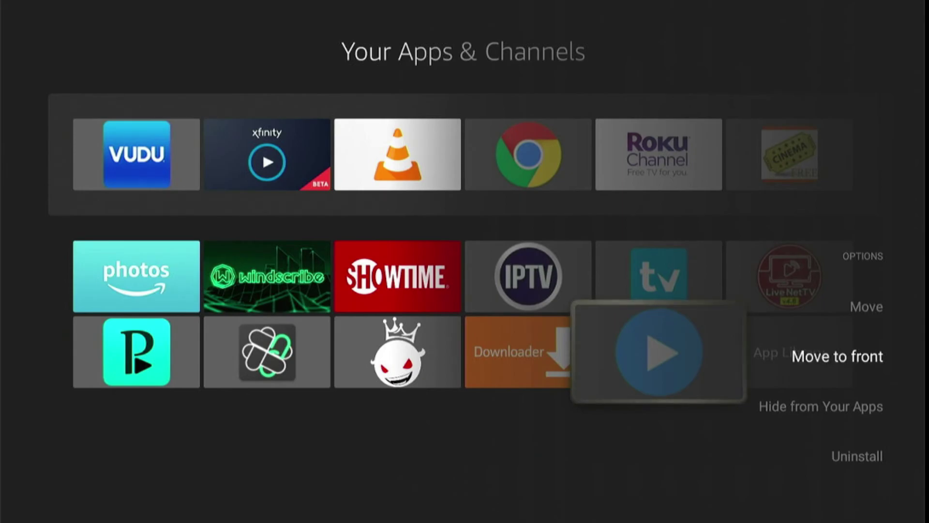
key(Return)
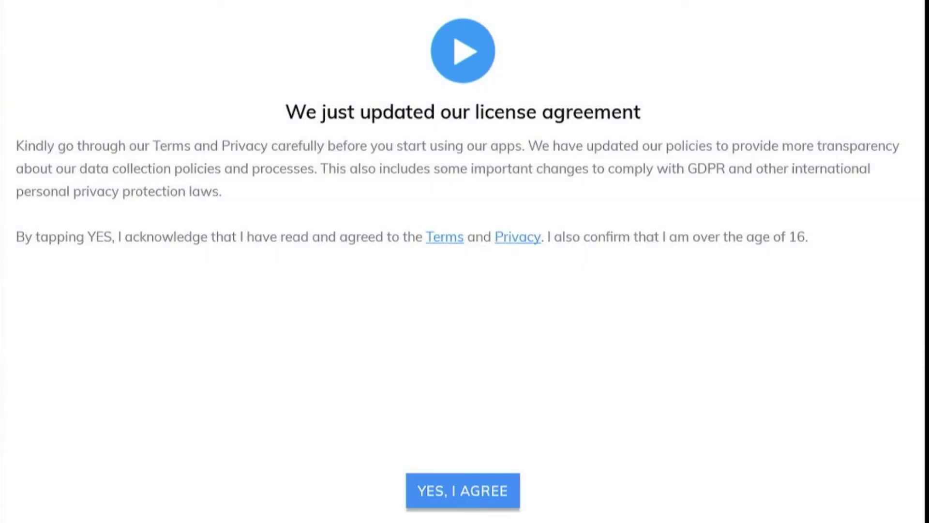
Select YES, I AGREE on MX Player Pro's license screen to reach Folders
key(Up)
key(Right)
key(Down)
key(Return)
key(Return)
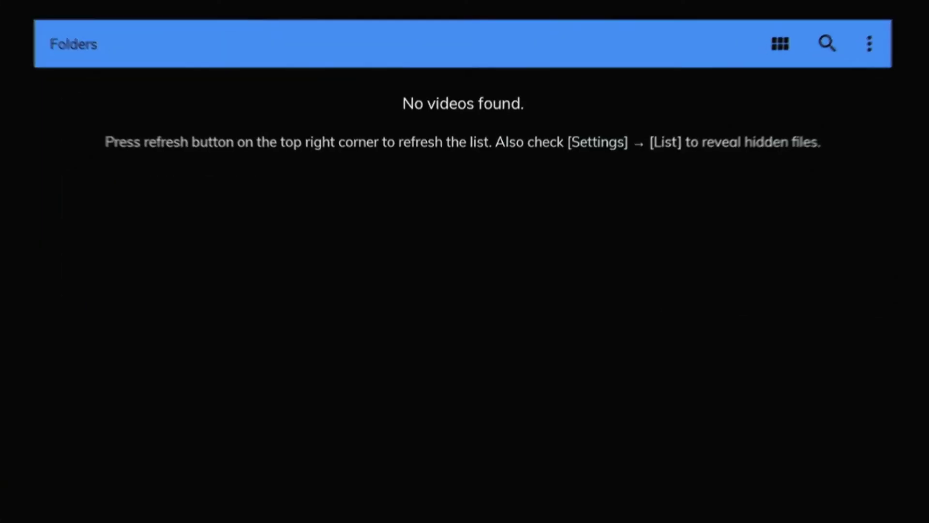